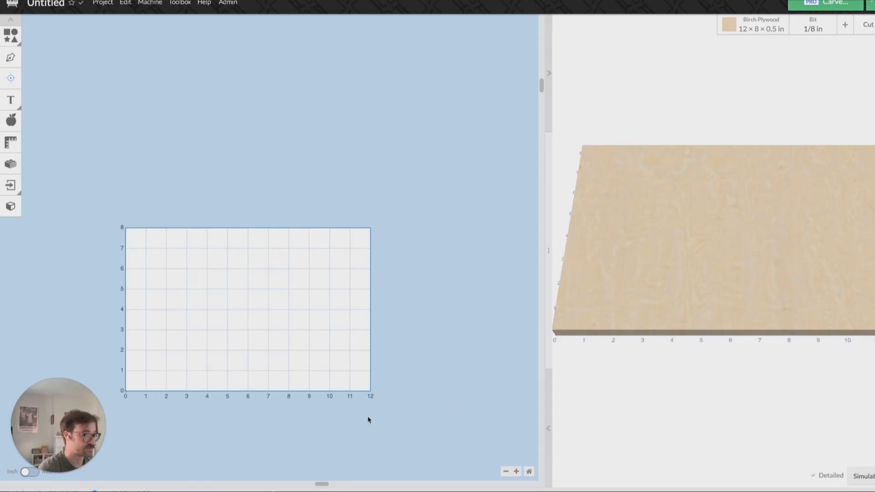
Check the work area in the X-Carve Pro machine settings and save them.
left_click(151, 3)
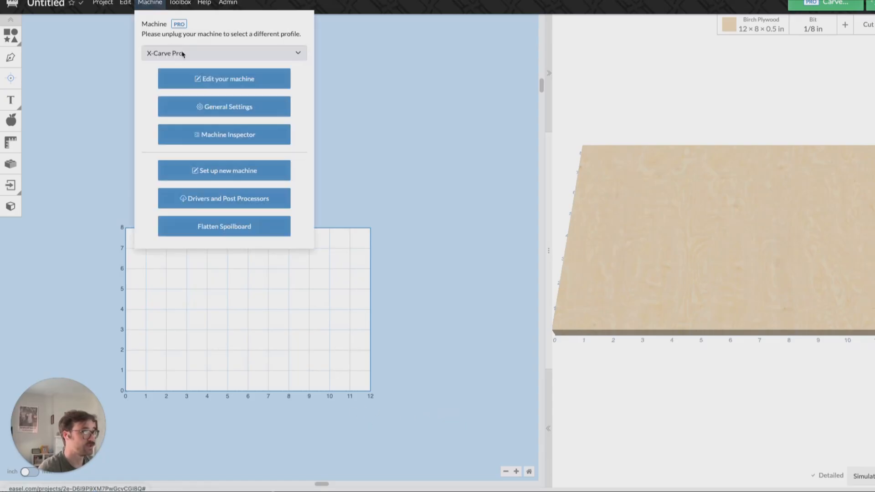
left_click(228, 79)
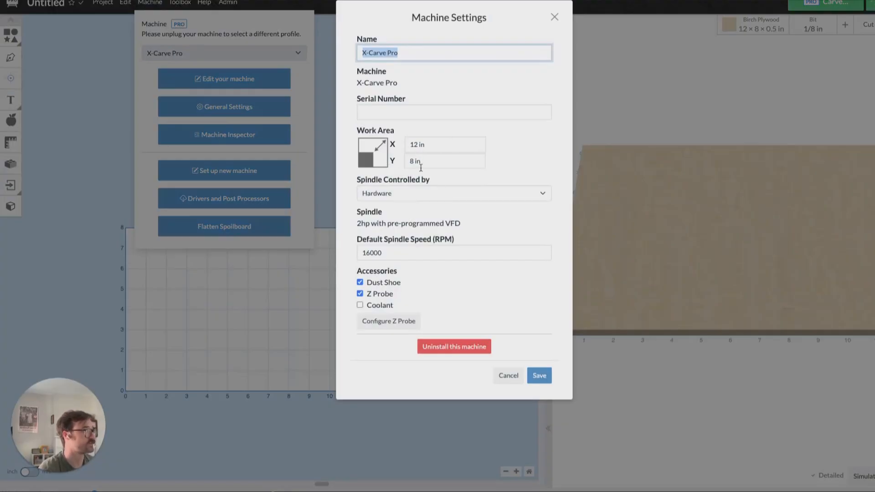
left_click(545, 376)
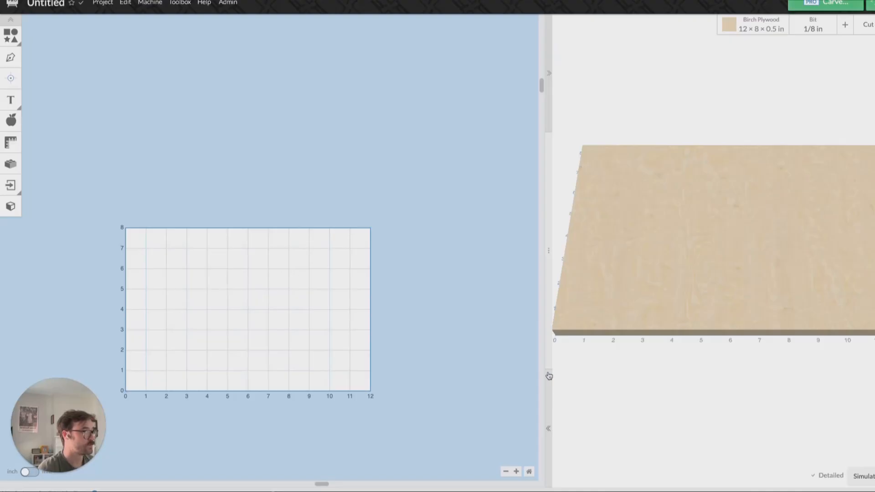
Set the birch plywood material's length (Y) to 16 in.
left_click(754, 26)
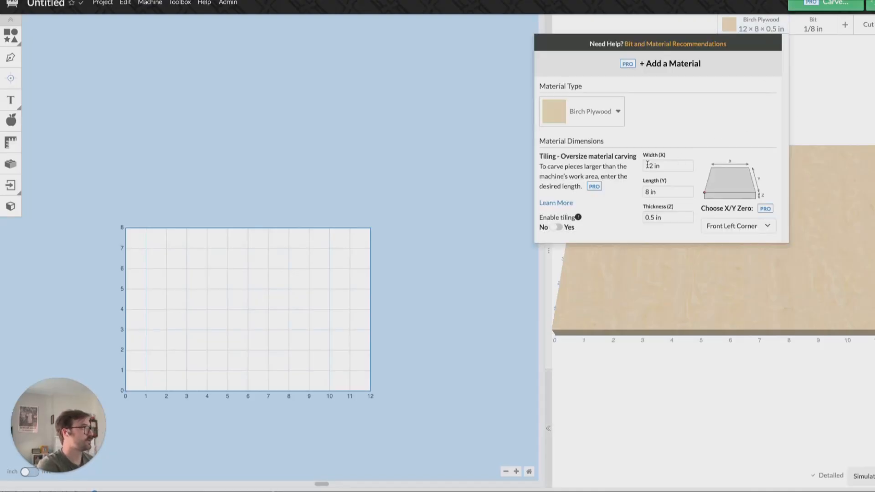
left_click(647, 191)
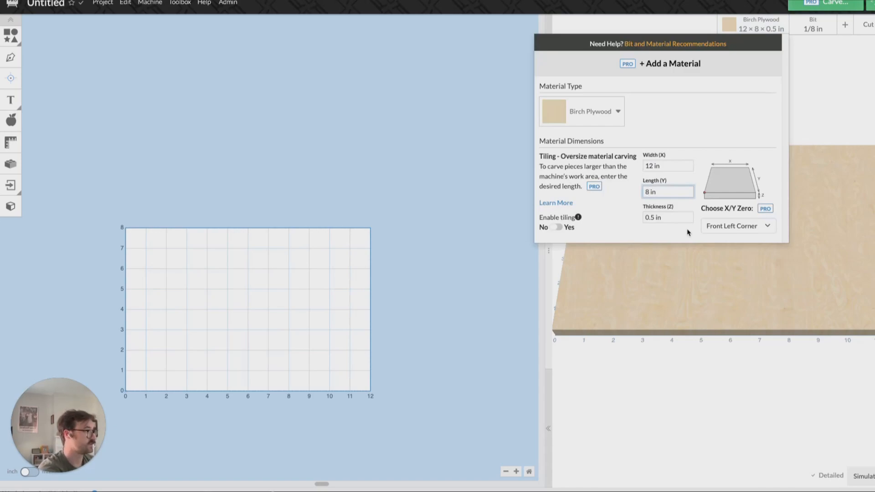
key("BackSpace")
type("16")
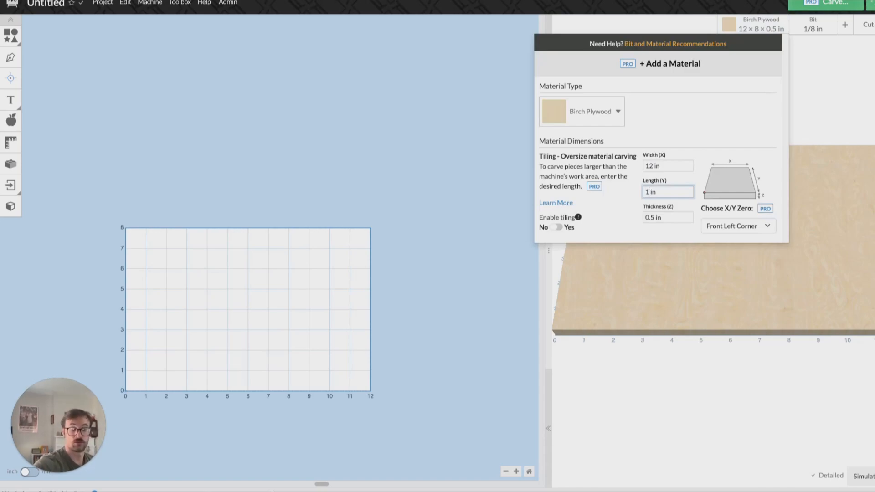
key("Return")
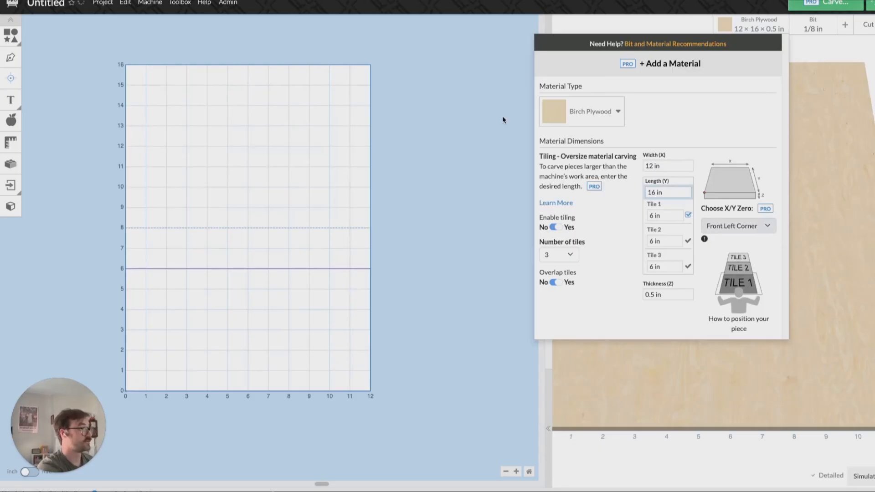
left_click(486, 132)
scroll(338, 197, "down", 3)
scroll(338, 197, "up", 3)
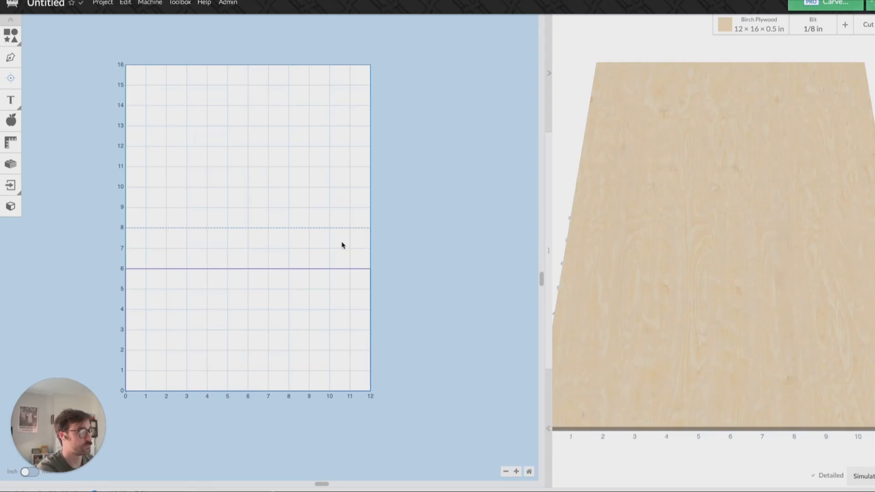
Set the material's width (X) to 13 in.
left_click(754, 32)
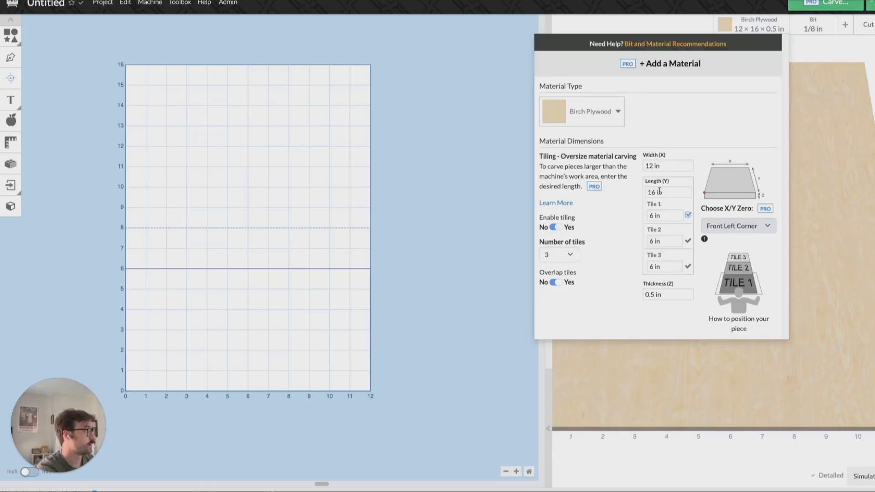
left_click(652, 165)
key("BackSpace")
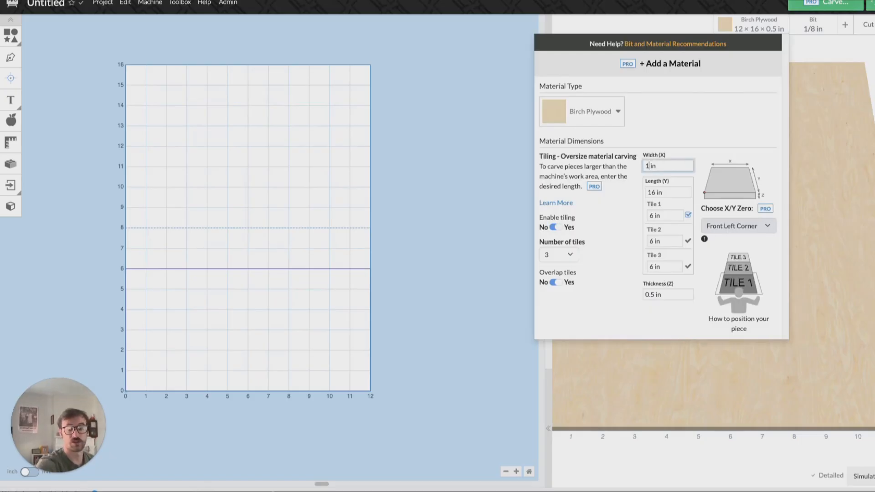
type("3")
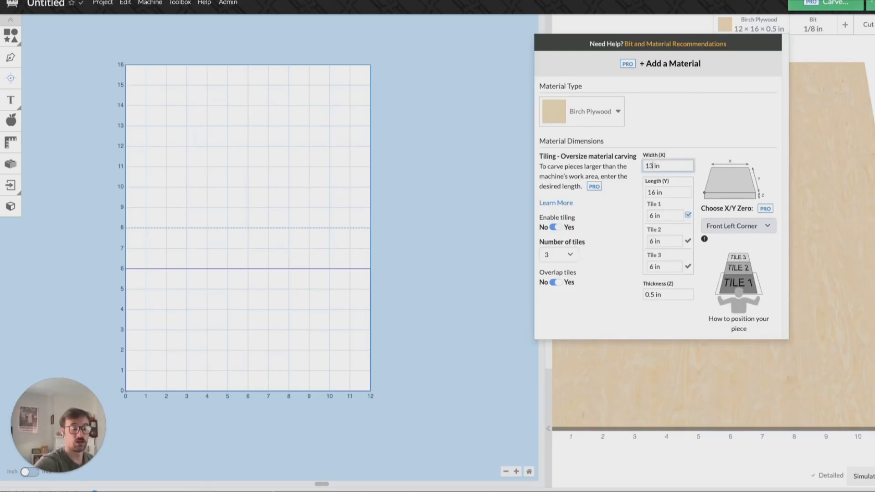
left_click(424, 375)
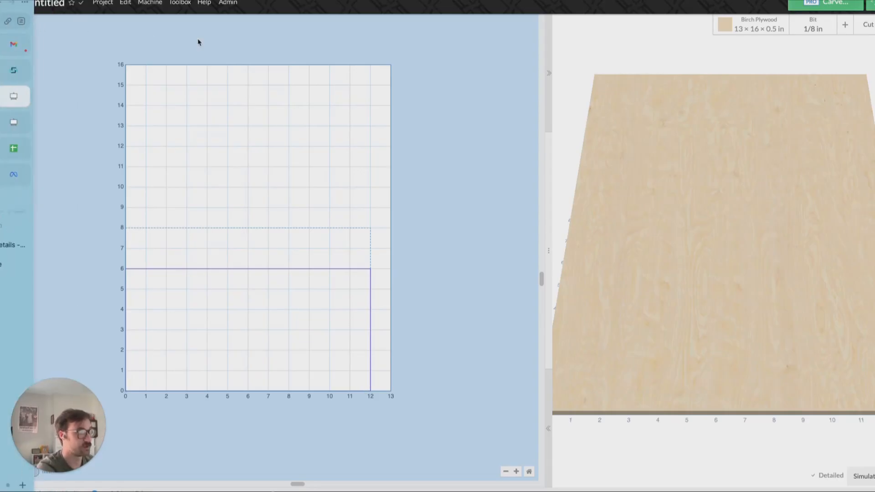
Add a square and stretch it into a vertical strip 2 in wide and about 13.5 in tall near the material's left edge.
left_click(11, 36)
left_click(26, 35)
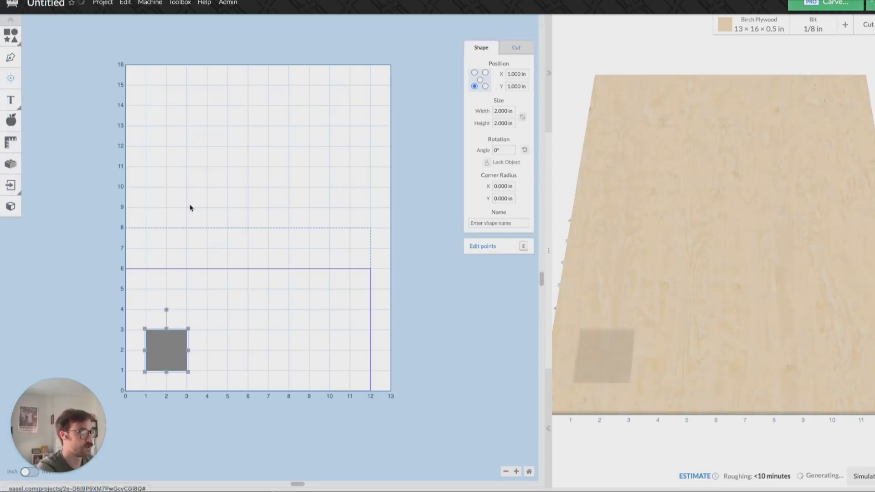
left_click_drag(164, 330, 167, 93)
left_click(240, 166)
left_click_drag(171, 220, 176, 224)
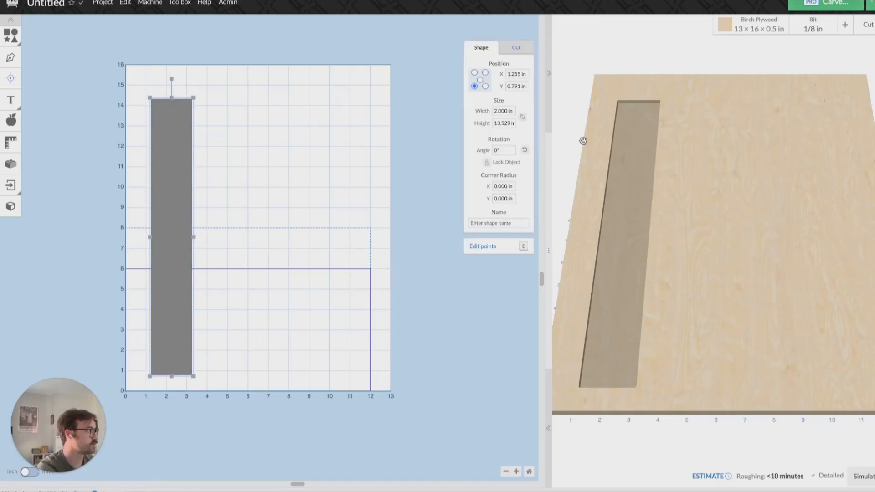
Switch tiling off and back on twice in the material settings.
left_click(751, 30)
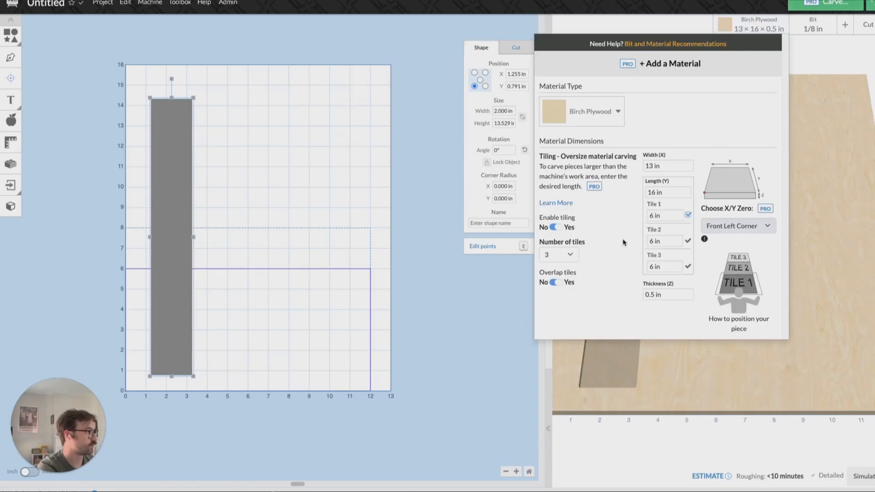
left_click(554, 227)
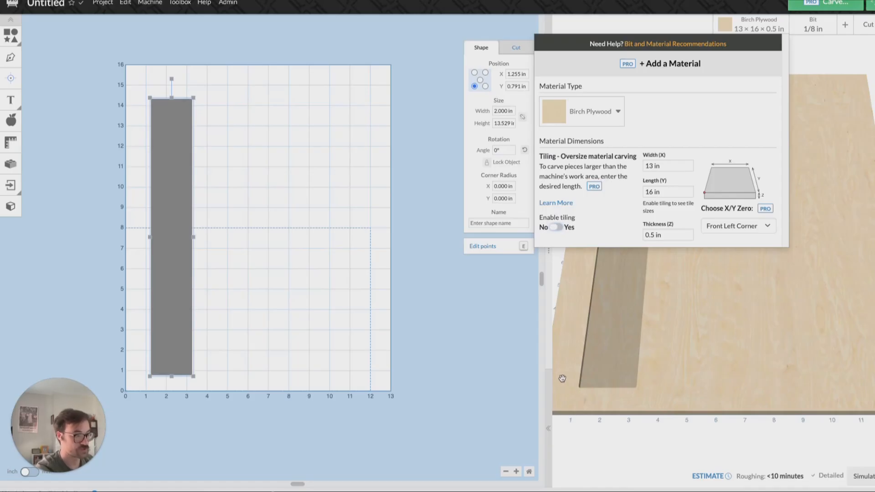
left_click(556, 227)
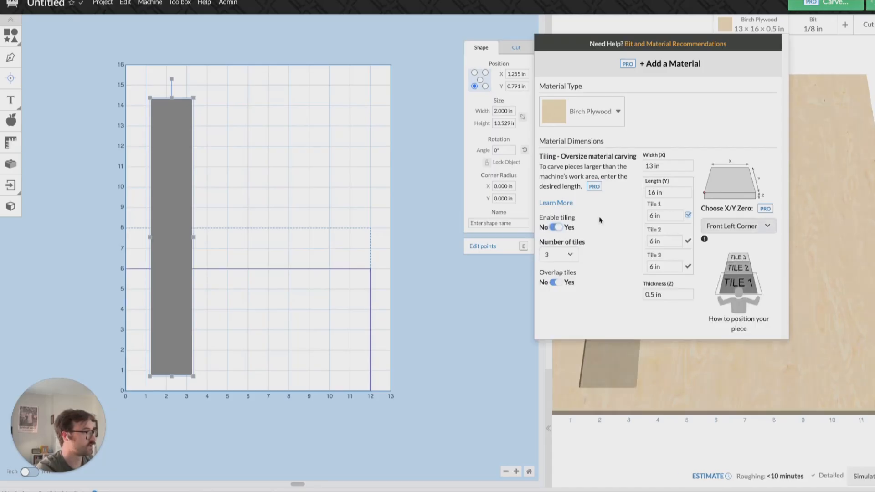
left_click(554, 227)
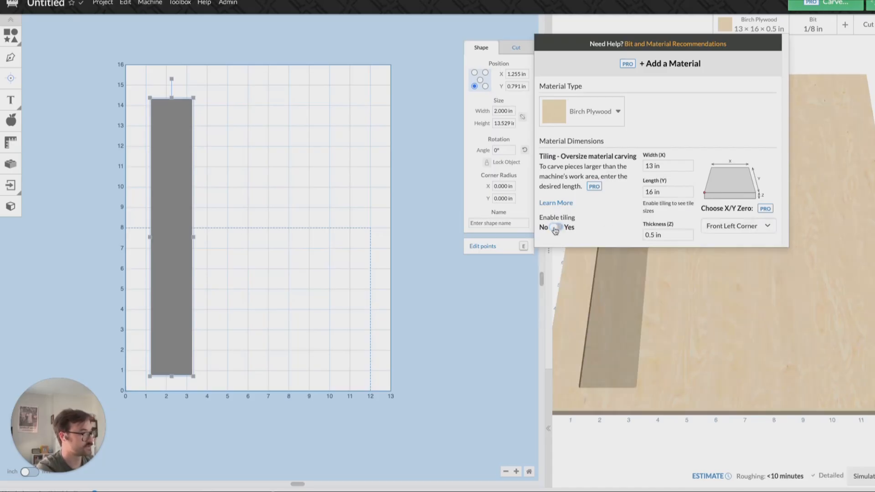
left_click(555, 227)
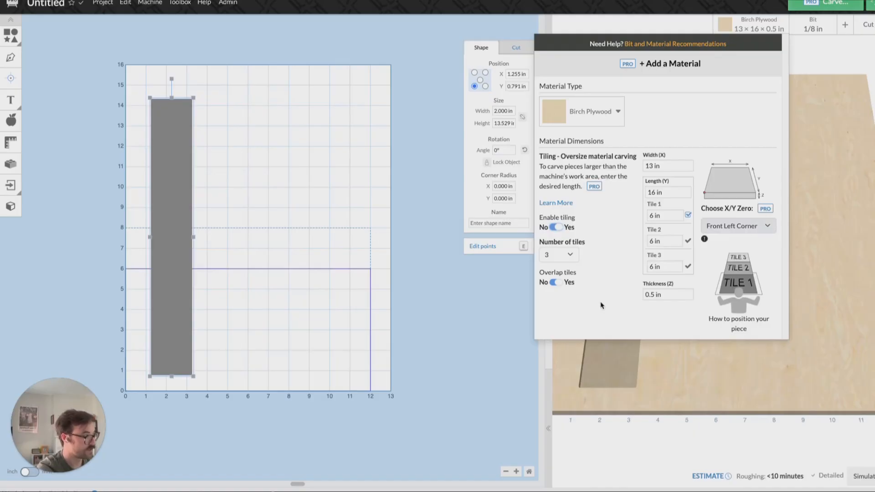
Try 4 as the number of tiles and return it to 3.
left_click(575, 256)
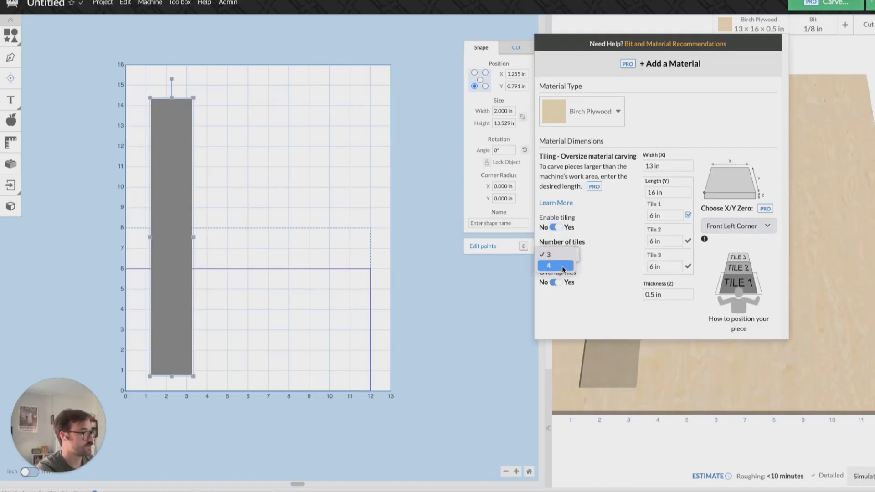
left_click(561, 266)
left_click(560, 256)
left_click(553, 254)
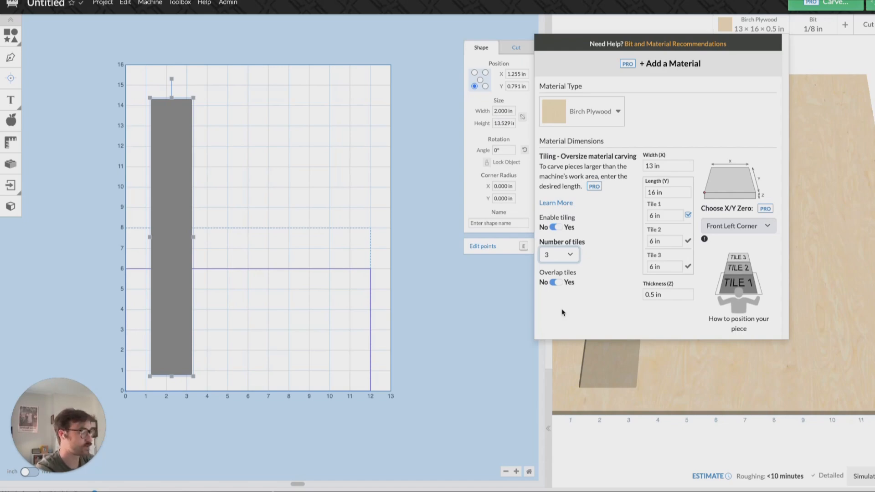
Turn tile overlap off and on again, and leave the material settings with 3 tiles.
left_click(555, 282)
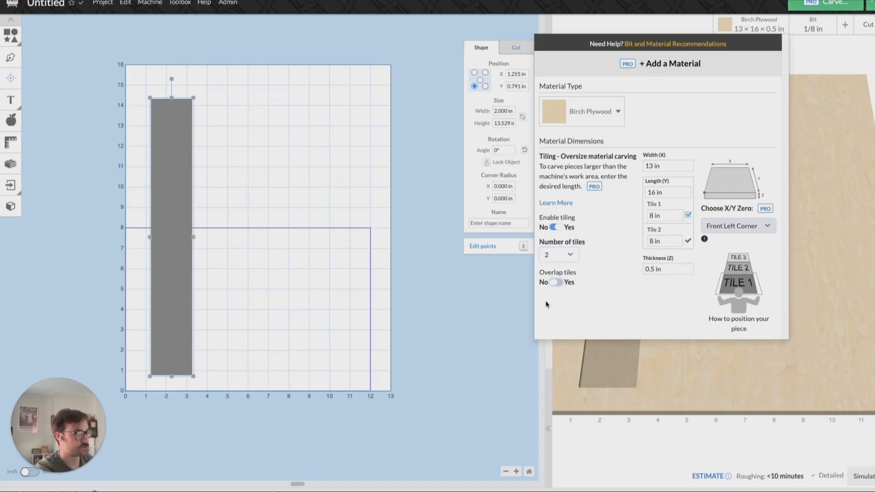
left_click(555, 282)
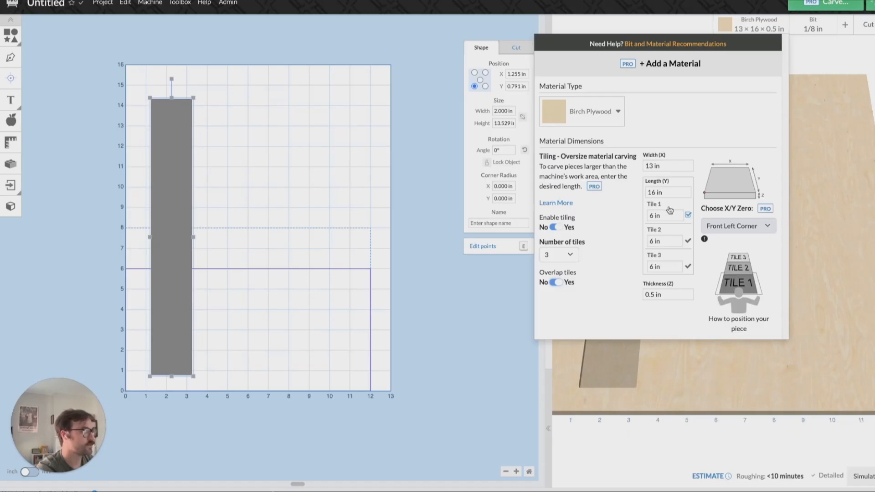
left_click(567, 254)
left_click(566, 253)
left_click(565, 255)
left_click(564, 245)
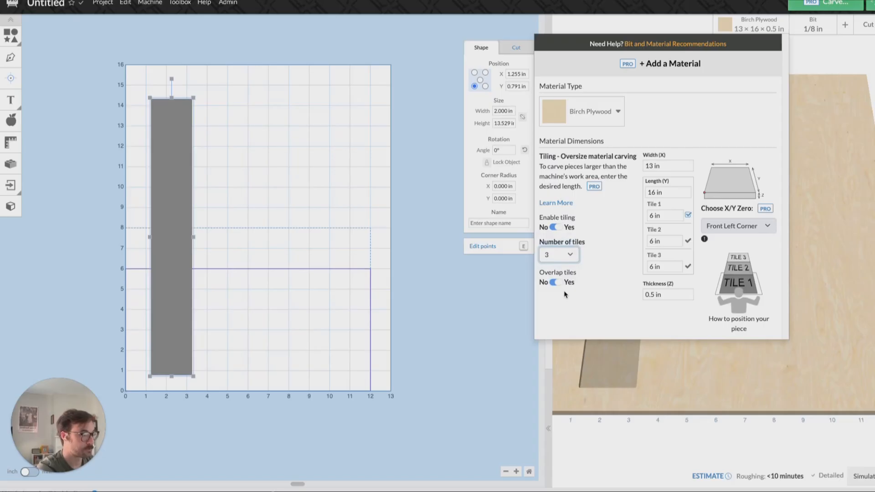
left_click(465, 346)
left_click(466, 346)
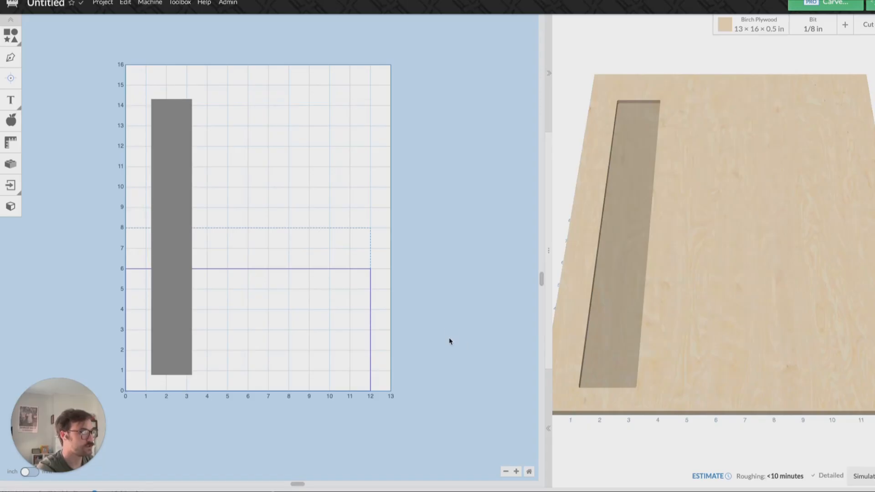
Begin the carve setup for the first tile, confirming the material, the 1/8 in straight cut bit and a manual work zero.
left_click(828, 6)
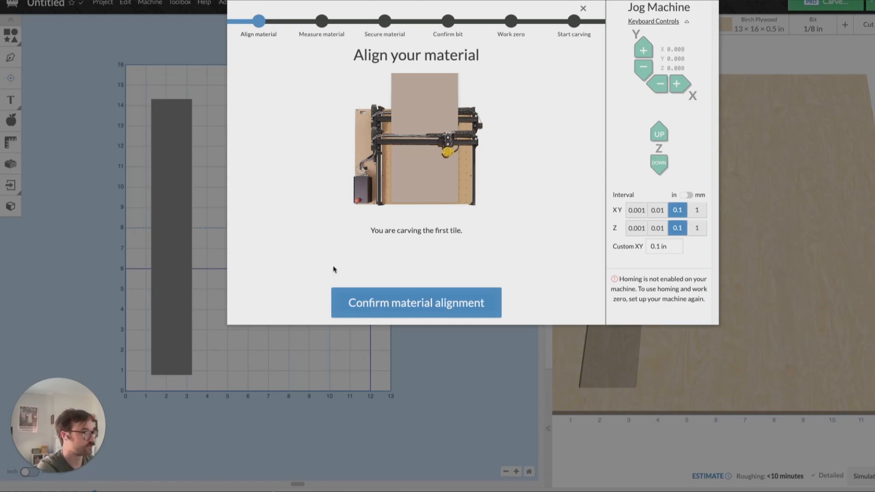
left_click(441, 301)
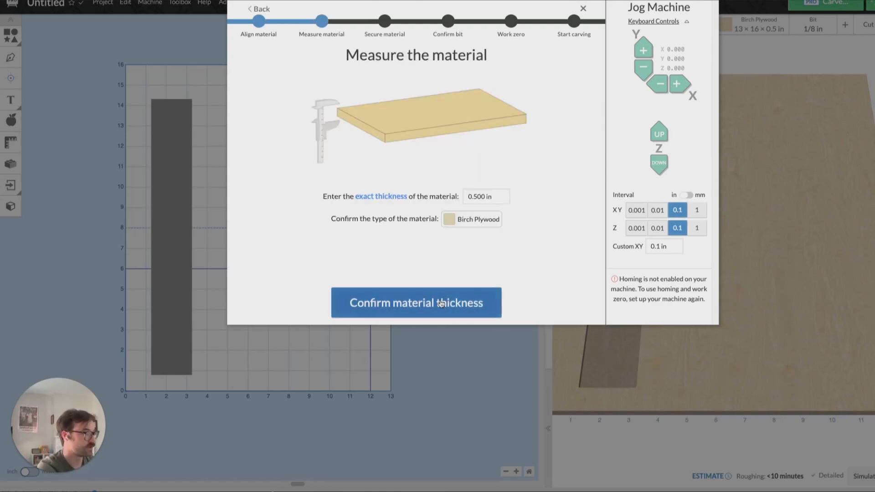
left_click(442, 302)
left_click(452, 309)
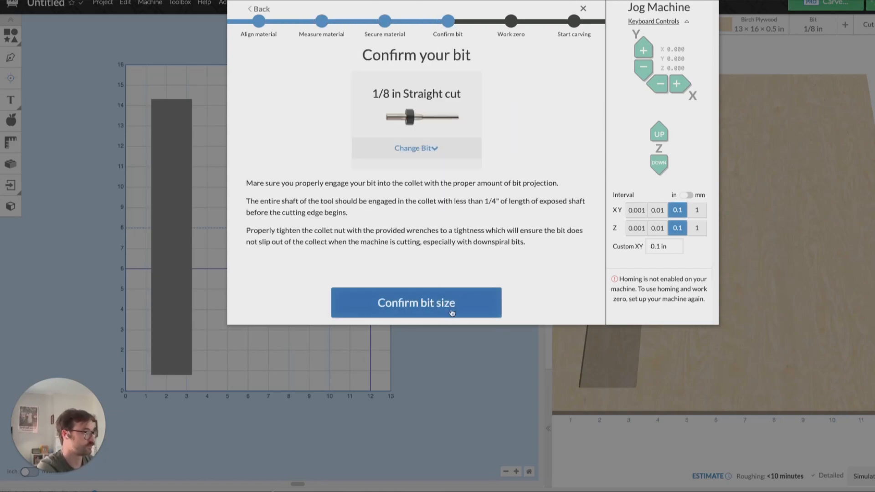
left_click(437, 306)
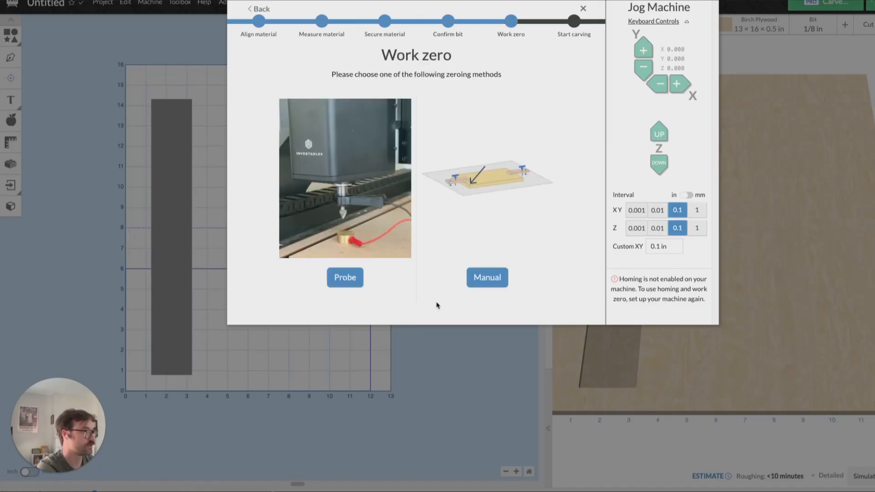
left_click(487, 279)
left_click(416, 242)
Complete the bit, dust shoe and spindle checks, carve the first tile, and dismiss the carve feedback.
left_click(532, 89)
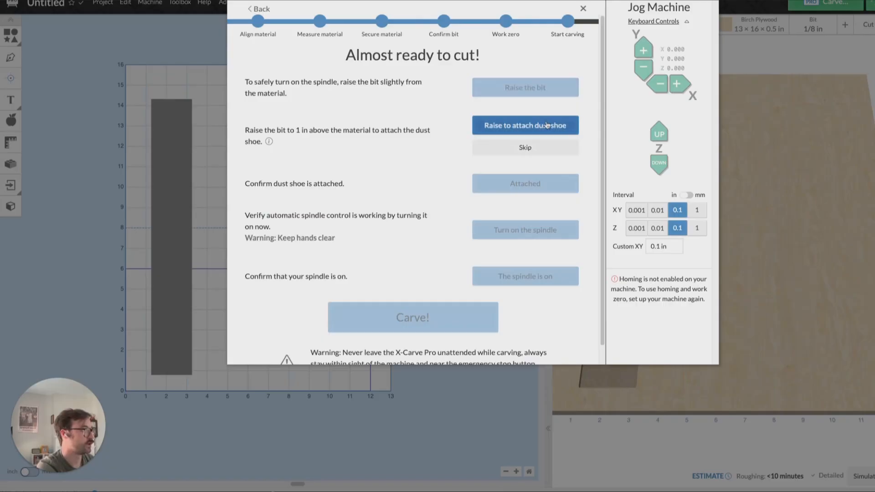
left_click(533, 125)
left_click(535, 184)
left_click(539, 224)
left_click(543, 276)
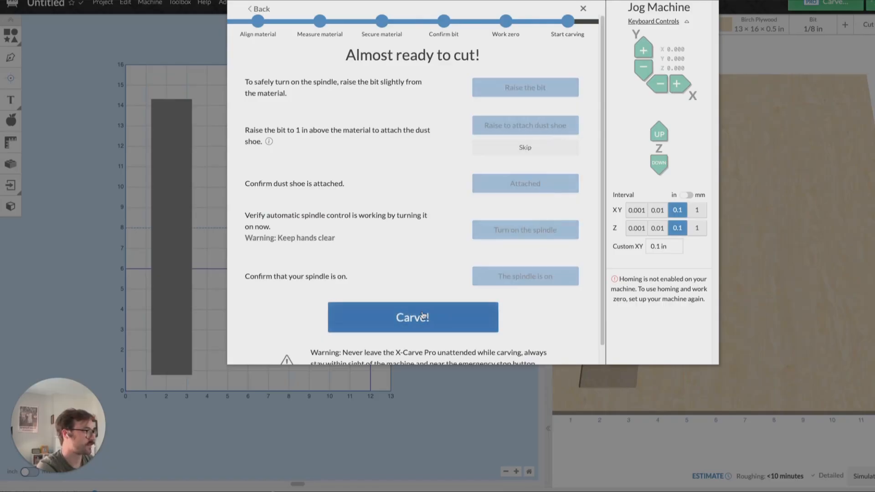
left_click(456, 325)
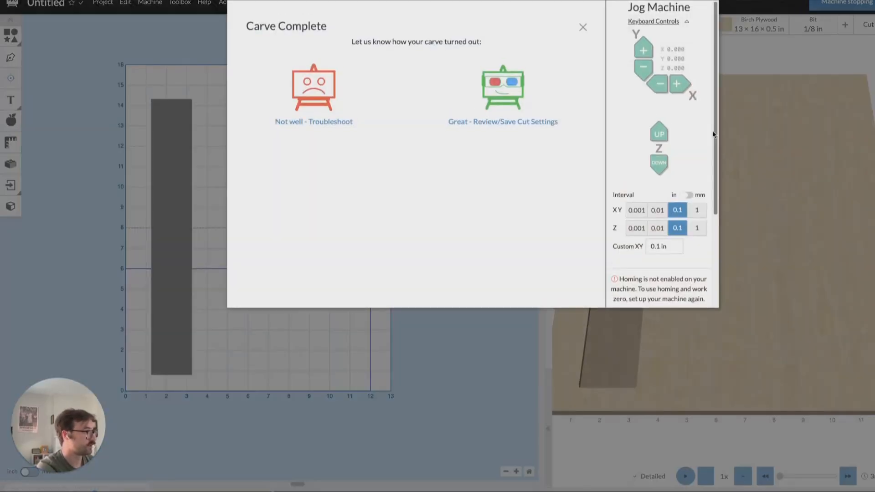
left_click(582, 26)
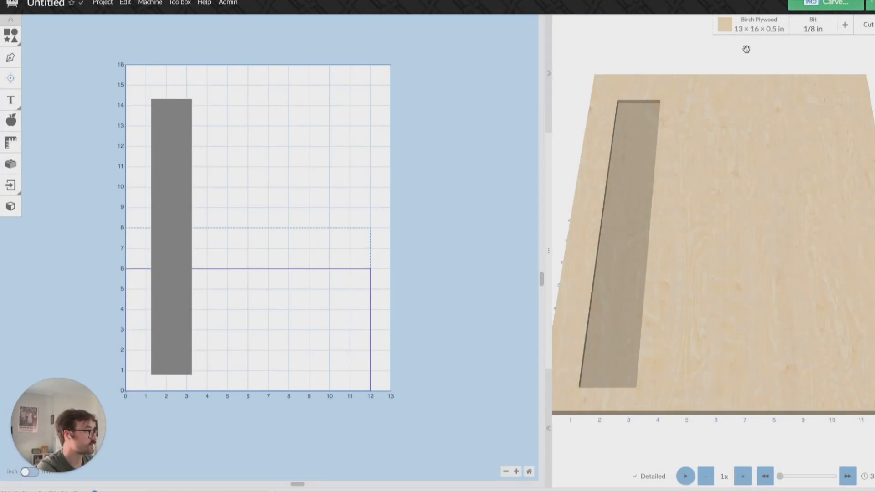
Select Tile 2 in the material settings as the tile to carve.
left_click(751, 25)
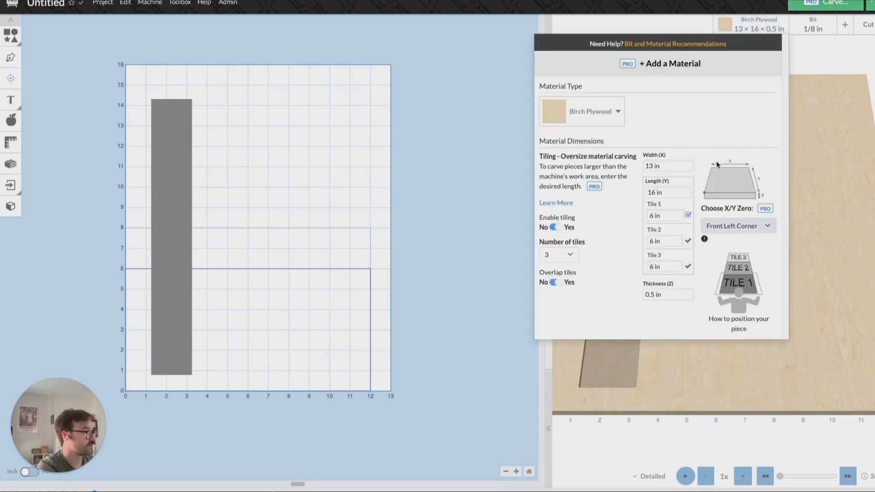
left_click(688, 242)
left_click(471, 345)
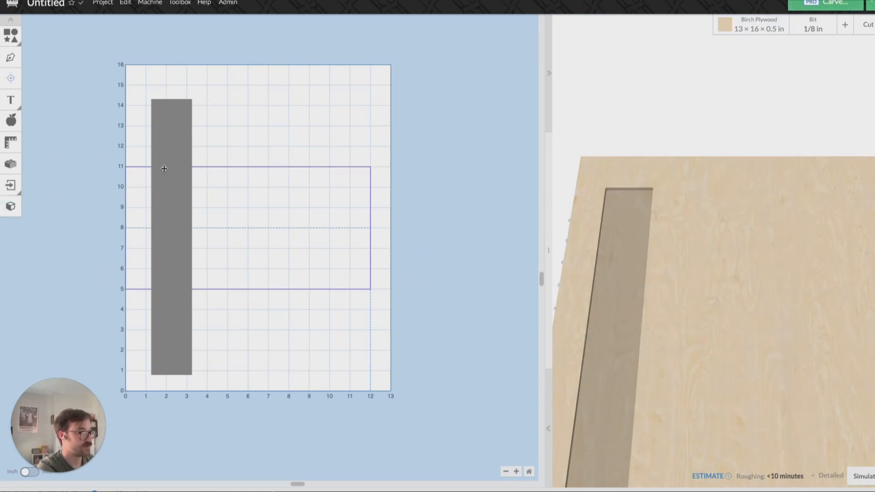
Start the carve setup for Tile 2, confirm the material alignment and measurements, and exit before confirming that the material is secured.
left_click(833, 11)
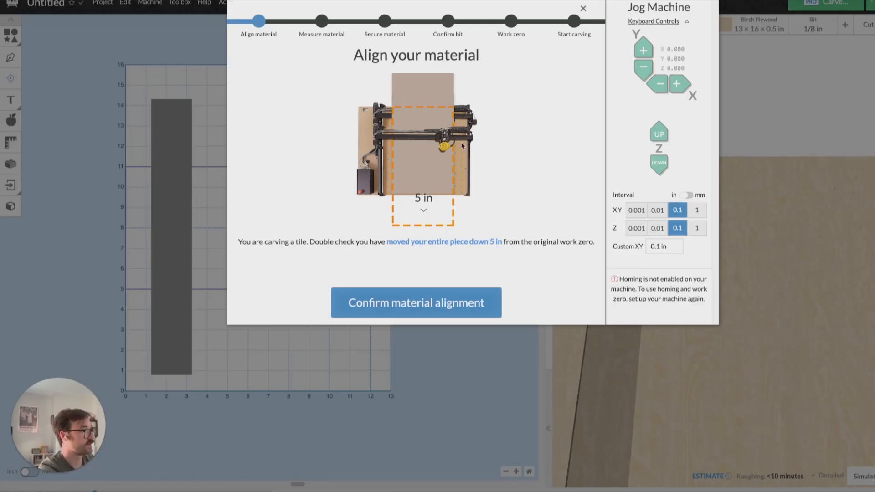
left_click(425, 303)
left_click(425, 303)
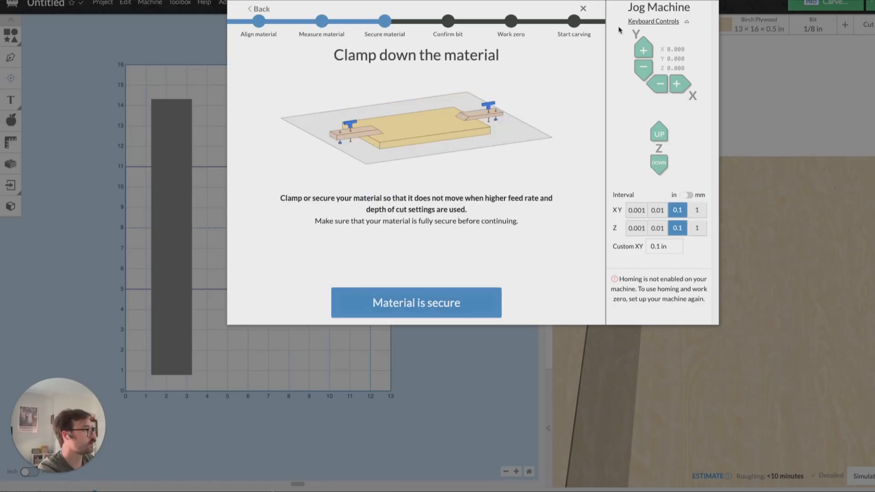
left_click(583, 9)
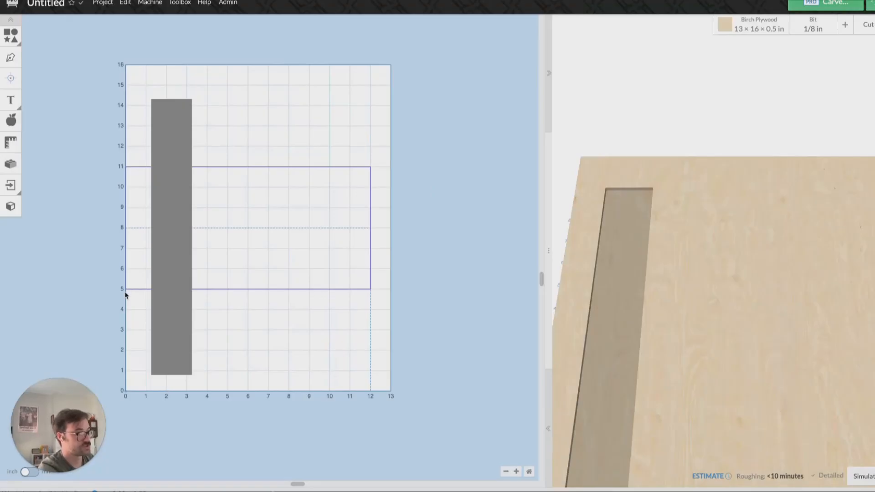
Select Tile 3 in the material settings as the tile to carve, then review its material alignment in the carve setup and close it.
left_click(772, 32)
left_click(686, 269)
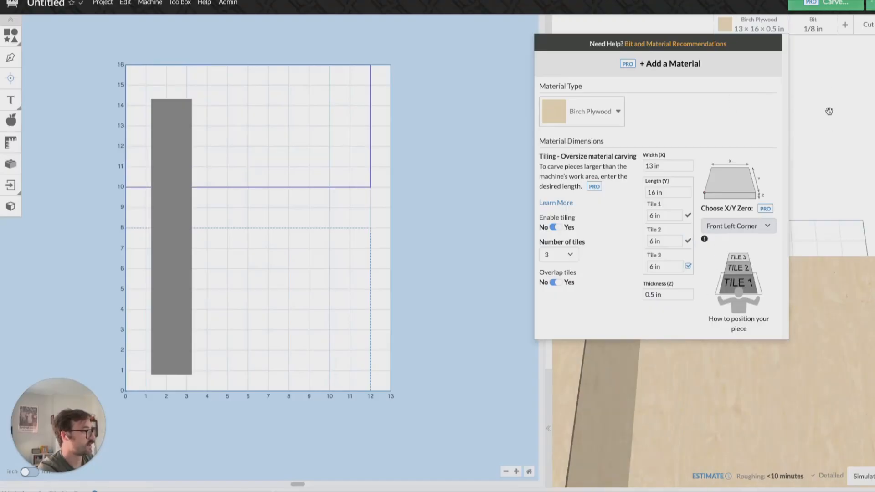
left_click(838, 89)
left_click(816, 4)
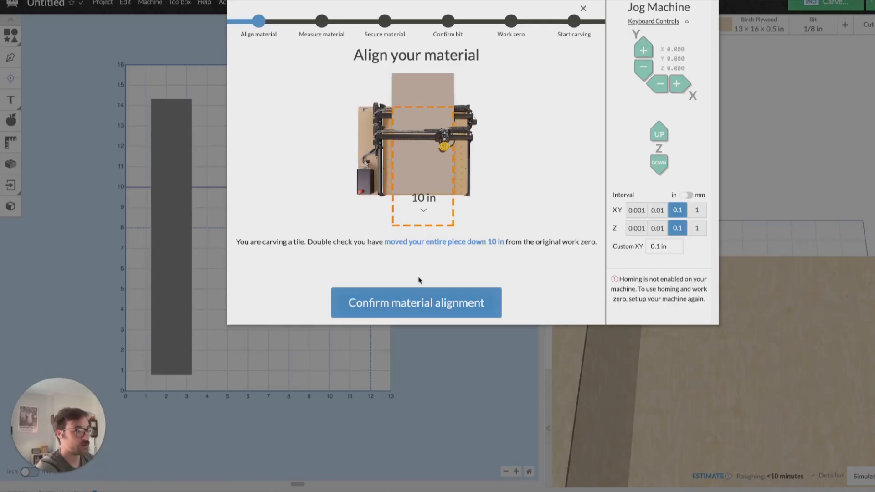
left_click(583, 9)
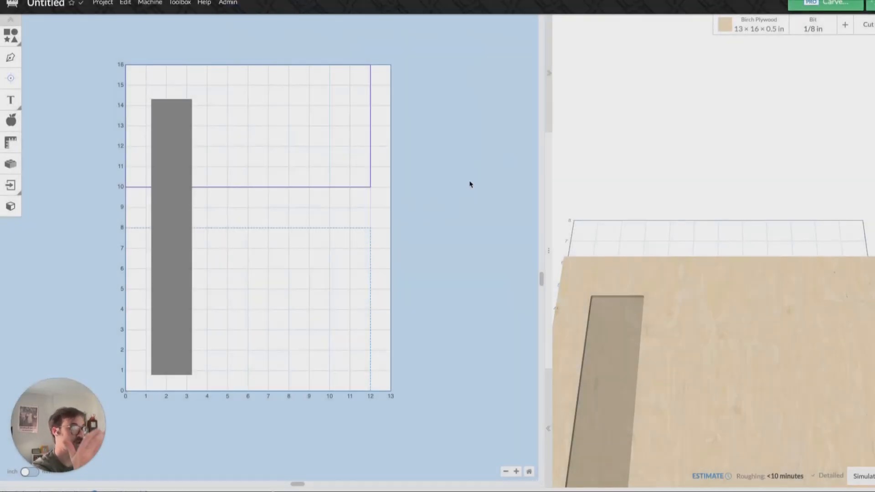